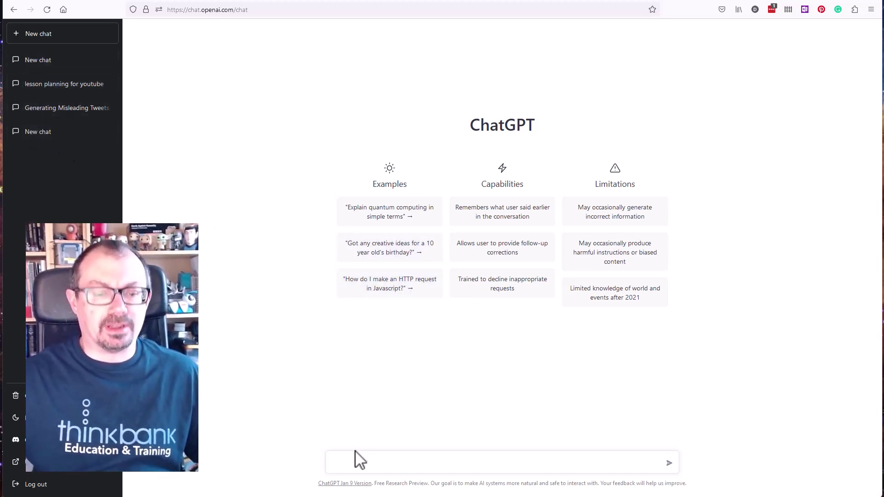
# Step: Ask ChatGPT how it can help a teacher save time on their planning
pyautogui.click(332, 462)
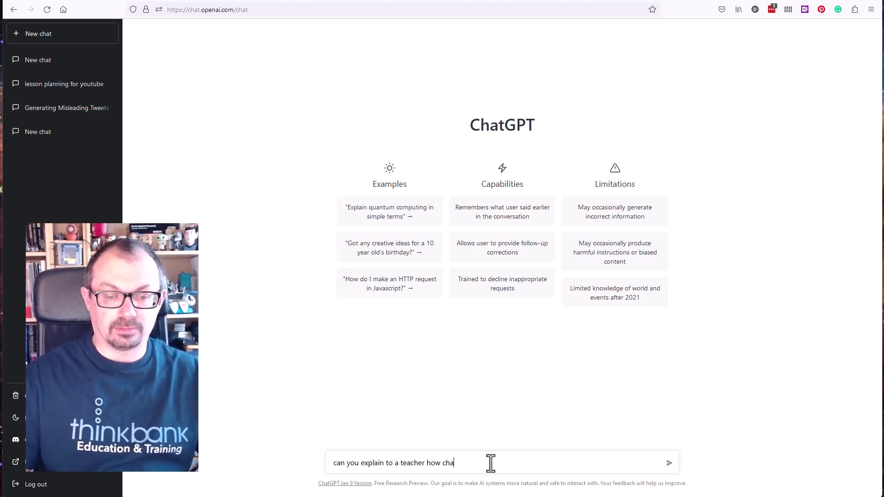
pyautogui.write('t gpt can help them save time on their planning')
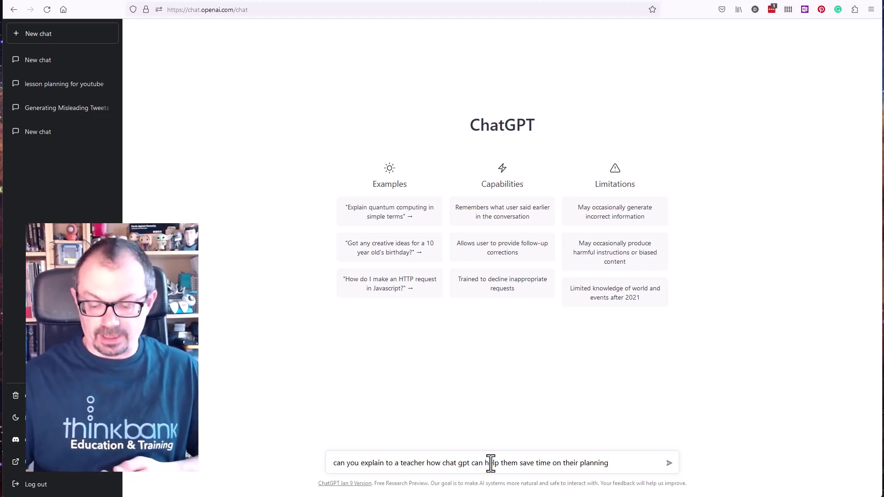
pyautogui.press('Return')
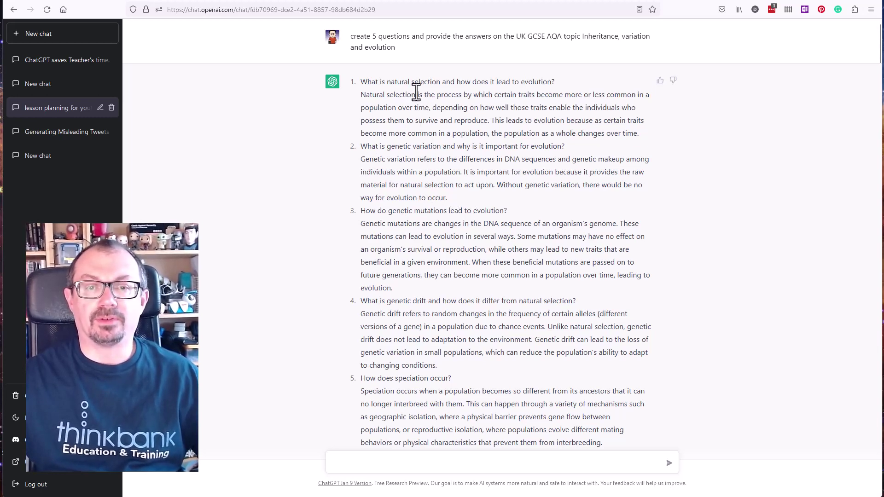
pyautogui.scroll(-6, 433, 174)
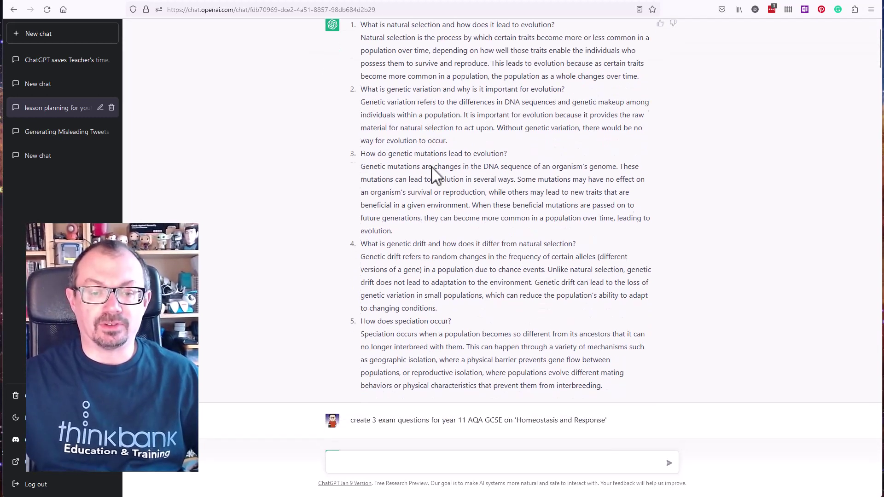
pyautogui.scroll(-2, 432, 174)
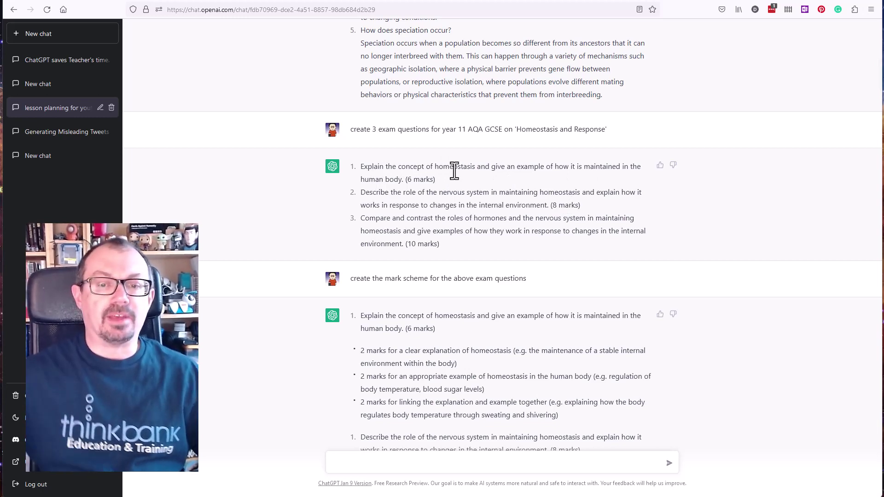
pyautogui.scroll(-4, 454, 170)
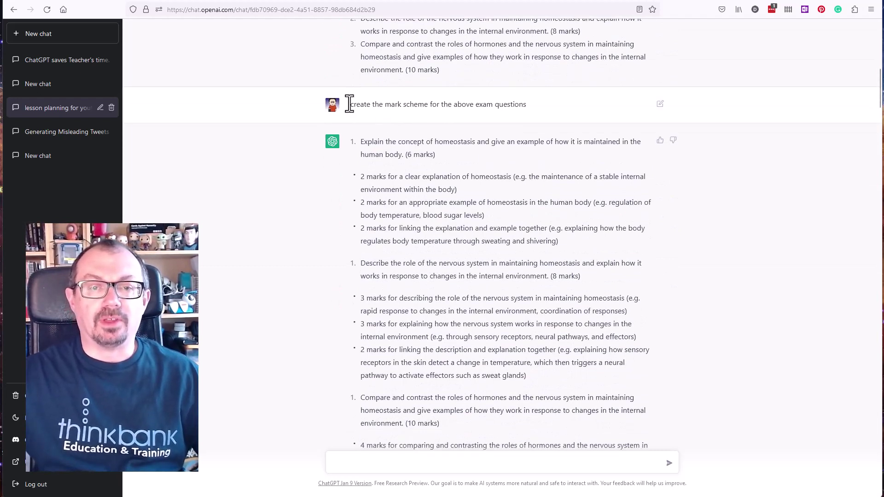
pyautogui.scroll(-1, 499, 153)
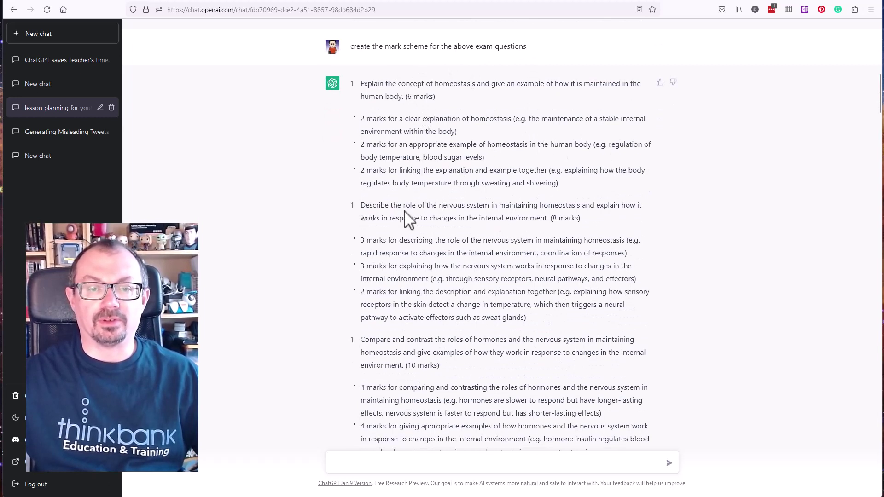
pyautogui.scroll(-1, 546, 226)
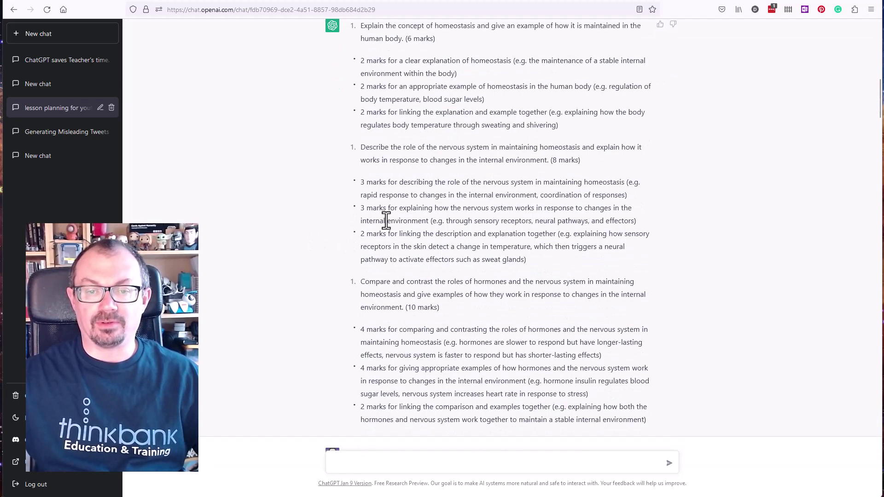
pyautogui.scroll(-2, 384, 224)
pyautogui.scroll(-3, 385, 226)
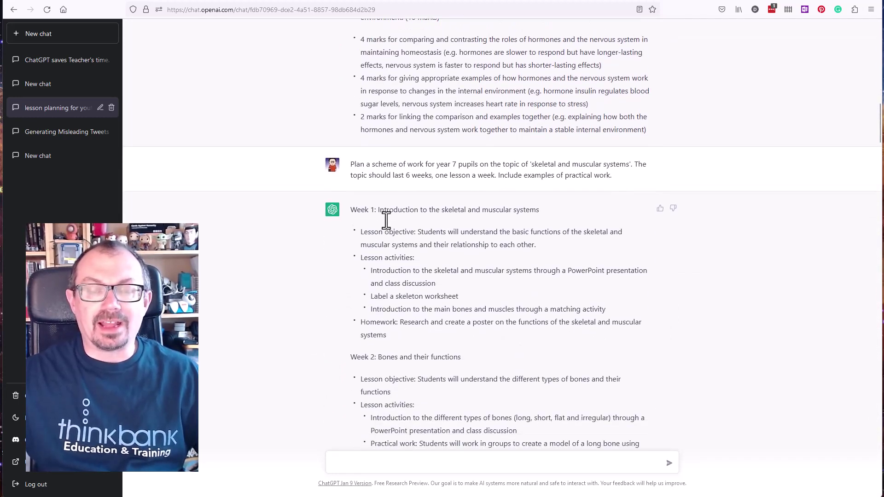
pyautogui.scroll(-1, 385, 220)
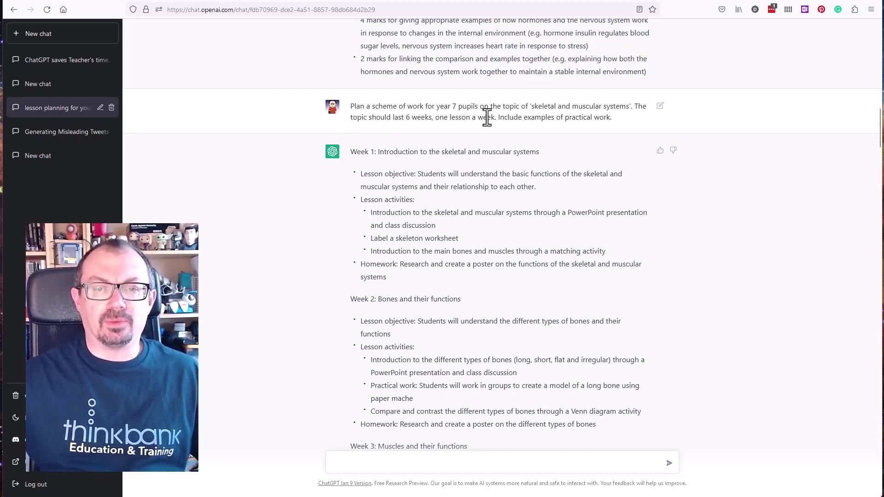
pyautogui.scroll(-2, 536, 171)
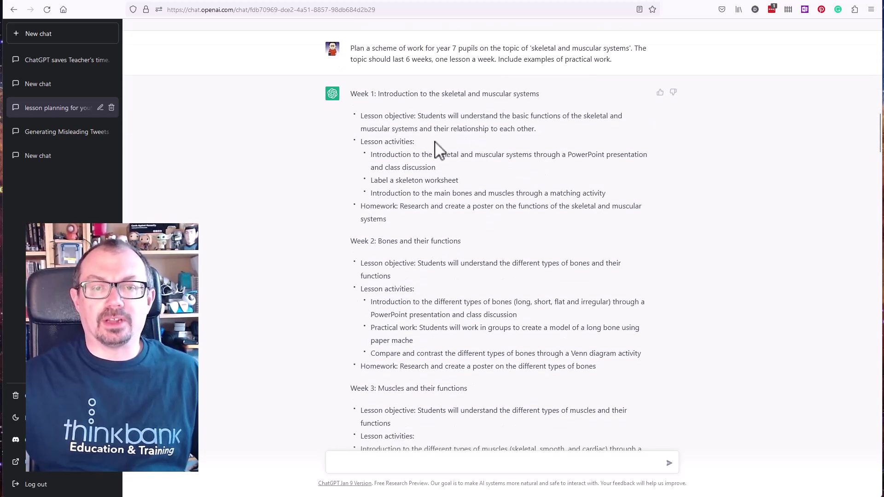
pyautogui.scroll(-2, 409, 189)
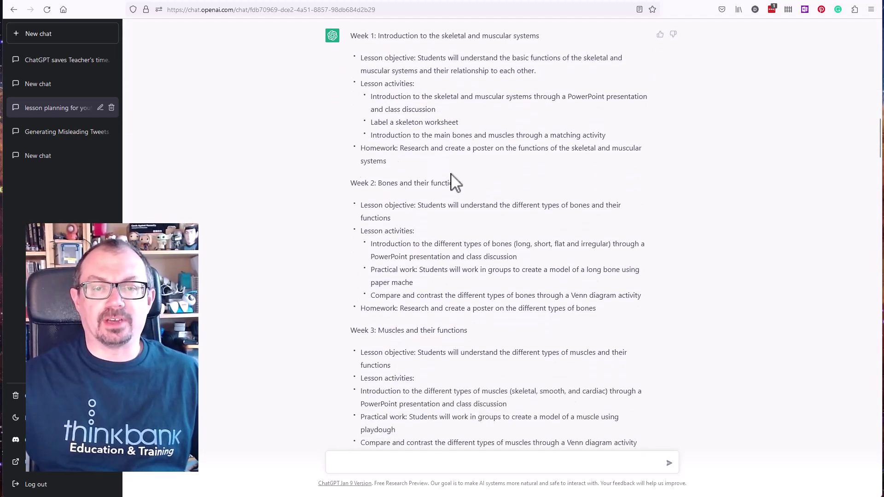
pyautogui.scroll(-2, 446, 177)
pyautogui.scroll(-8, 500, 188)
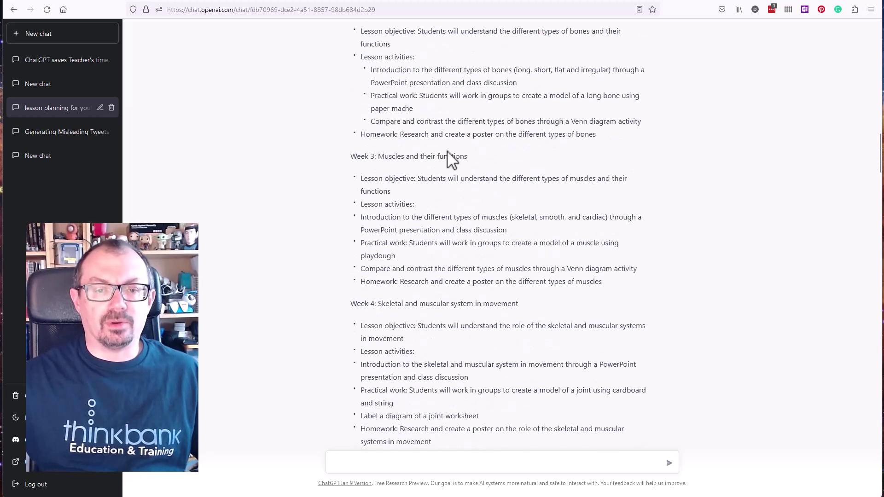
pyautogui.scroll(-3, 426, 188)
pyautogui.scroll(-3, 438, 195)
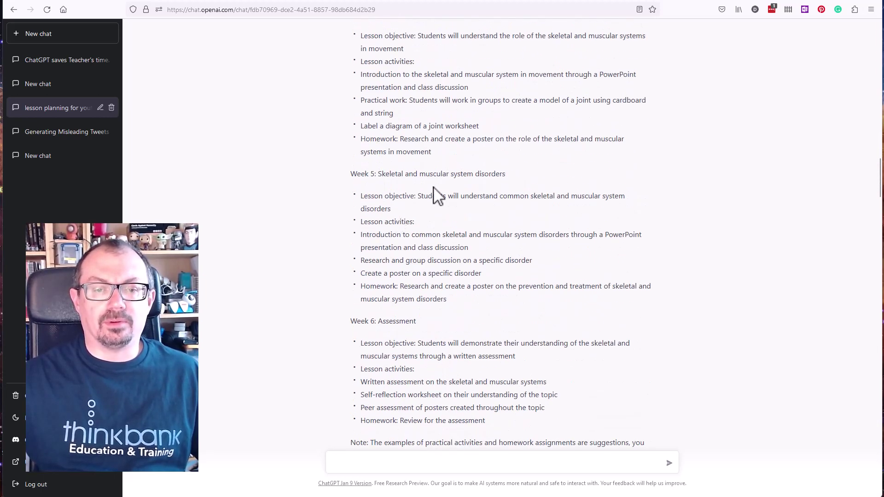
pyautogui.scroll(-4, 460, 203)
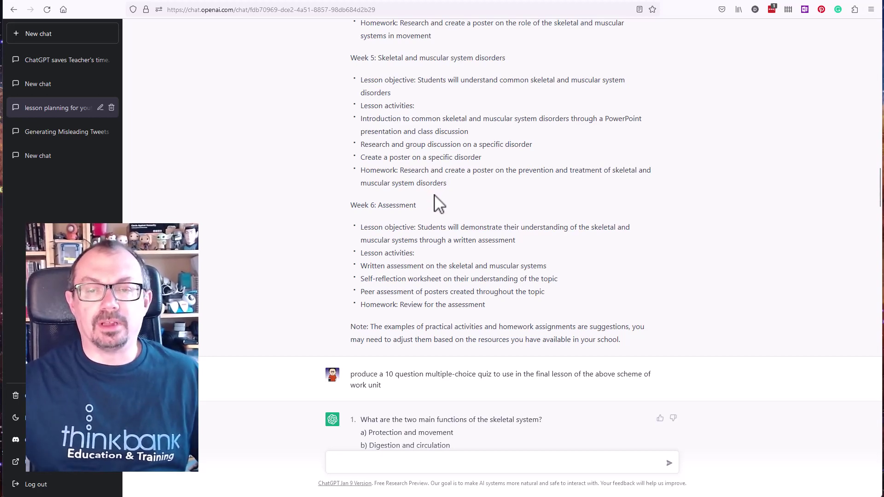
pyautogui.scroll(-10, 436, 99)
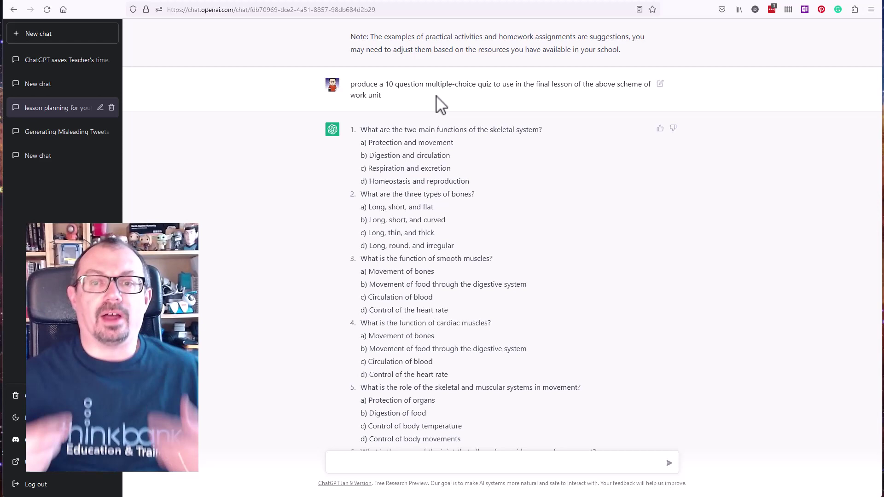
pyautogui.scroll(-2, 371, 85)
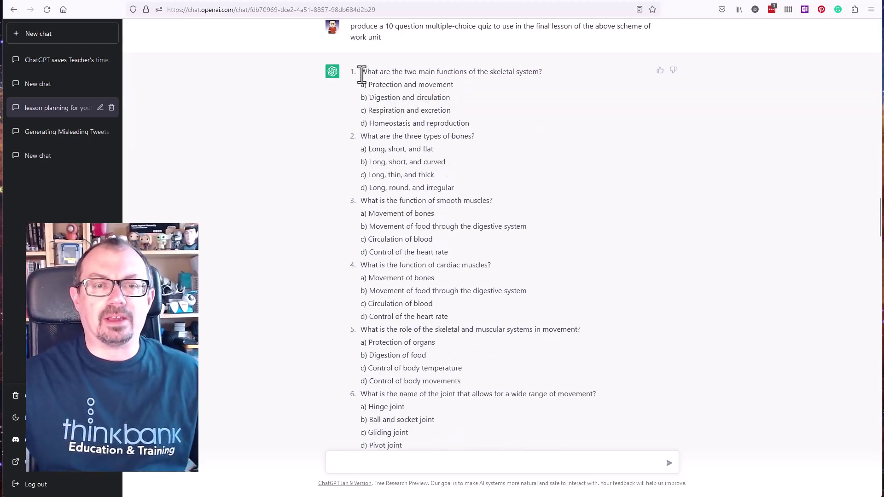
pyautogui.scroll(-10, 433, 101)
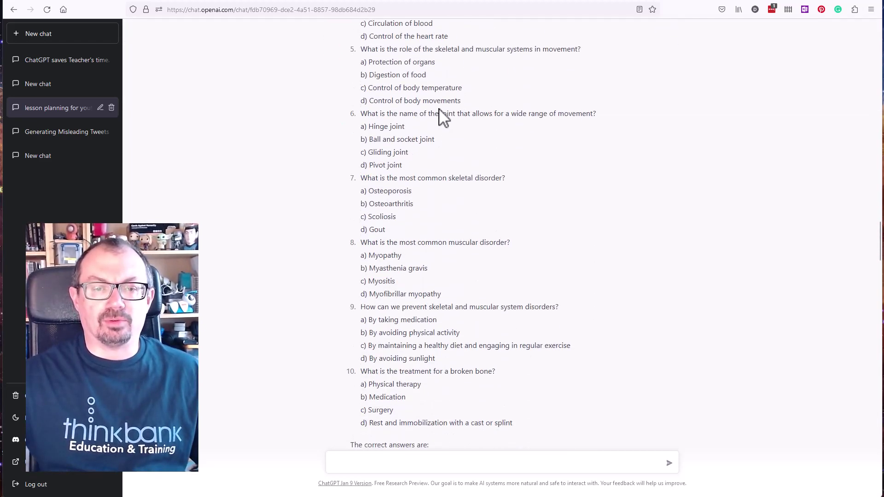
pyautogui.scroll(-8, 443, 117)
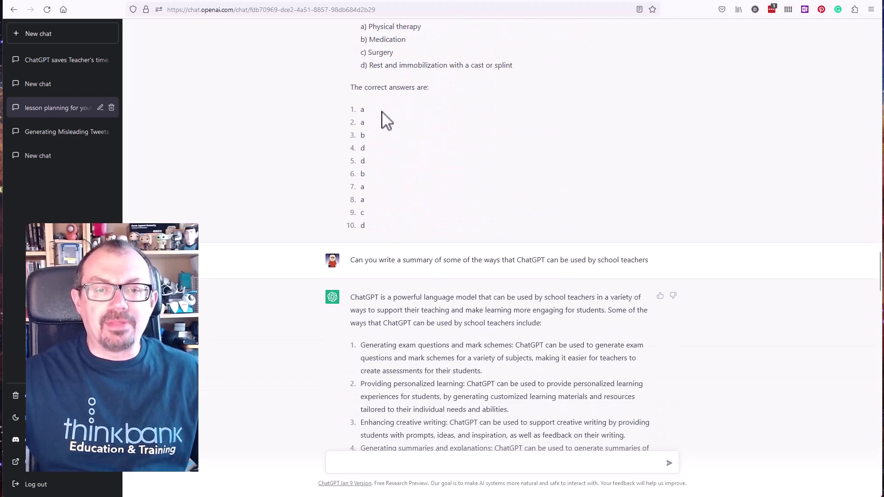
pyautogui.scroll(5, 499, 144)
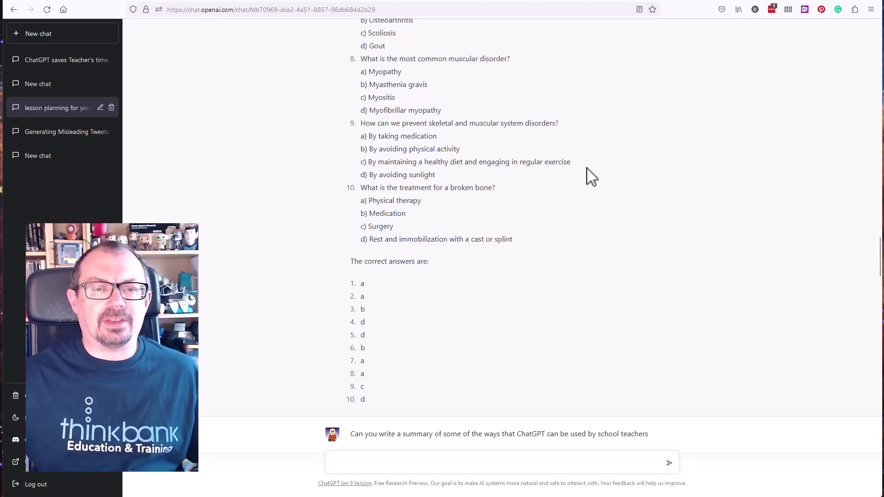
pyautogui.scroll(4, 587, 175)
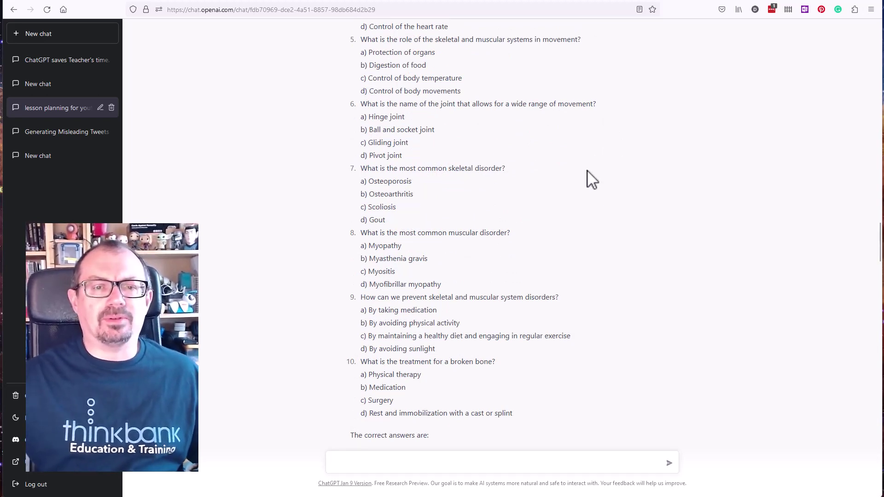
pyautogui.scroll(5, 589, 182)
pyautogui.scroll(2, 592, 180)
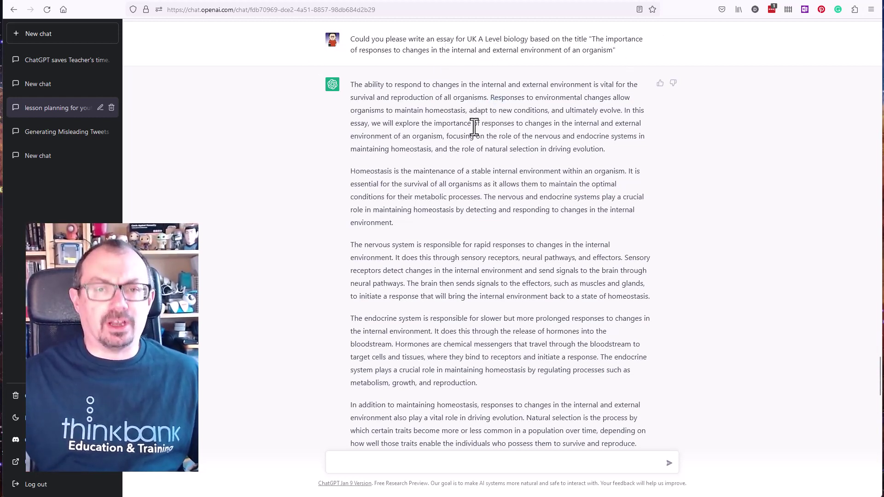
pyautogui.scroll(-3, 483, 198)
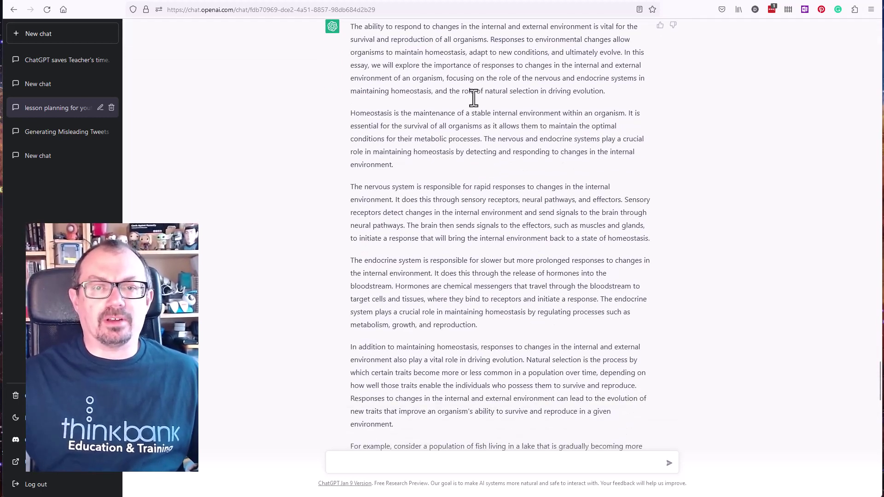
pyautogui.scroll(-5, 502, 119)
pyautogui.scroll(3, 511, 152)
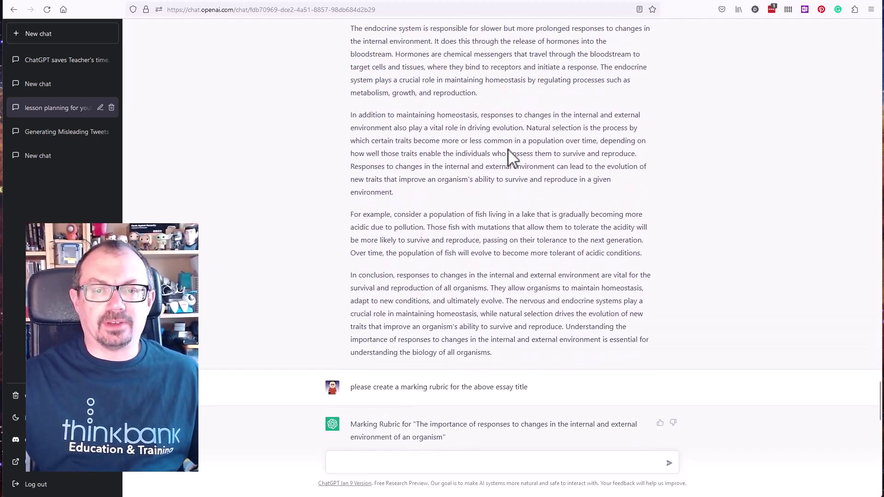
pyautogui.scroll(-1, 519, 170)
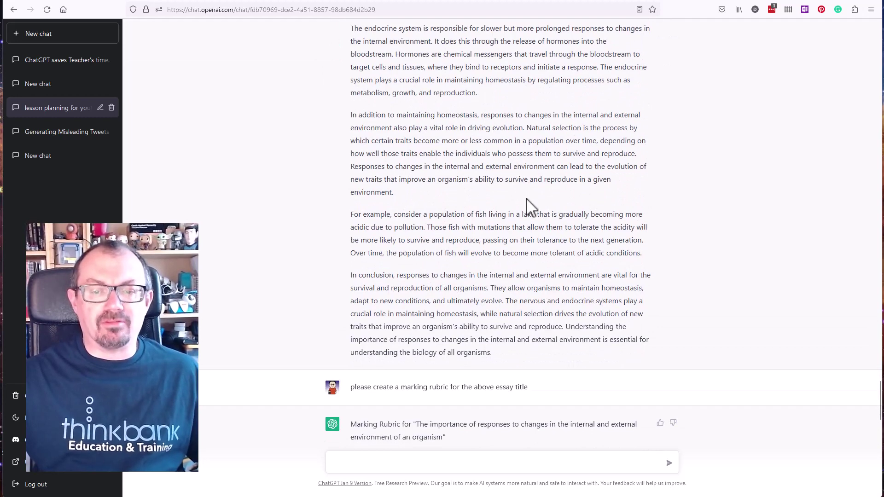
pyautogui.scroll(-6, 529, 214)
pyautogui.scroll(-1, 477, 142)
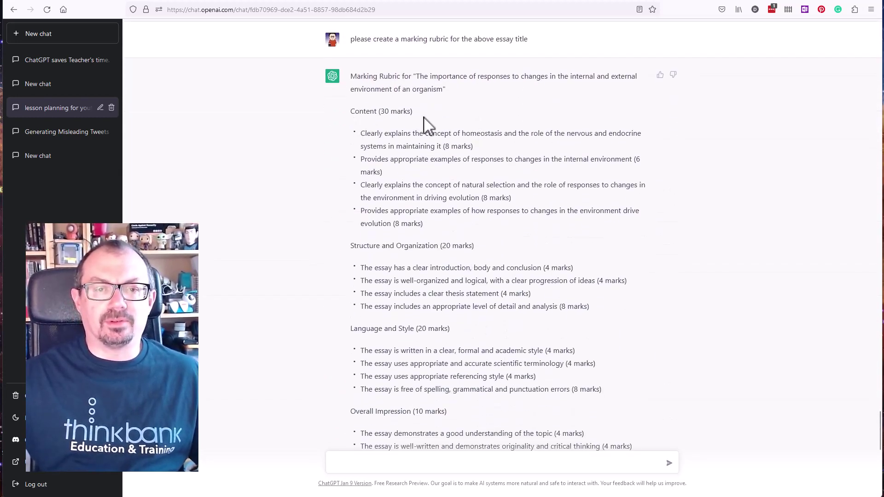
pyautogui.scroll(-2, 539, 161)
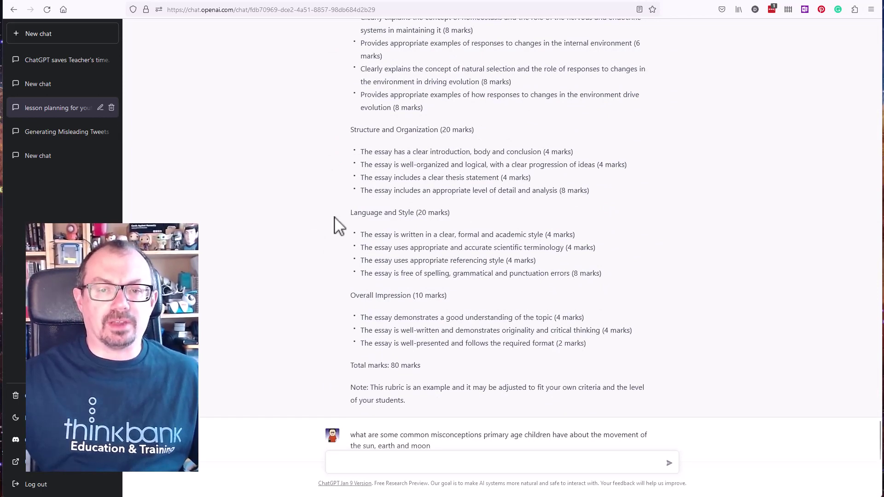
pyautogui.scroll(-2, 463, 227)
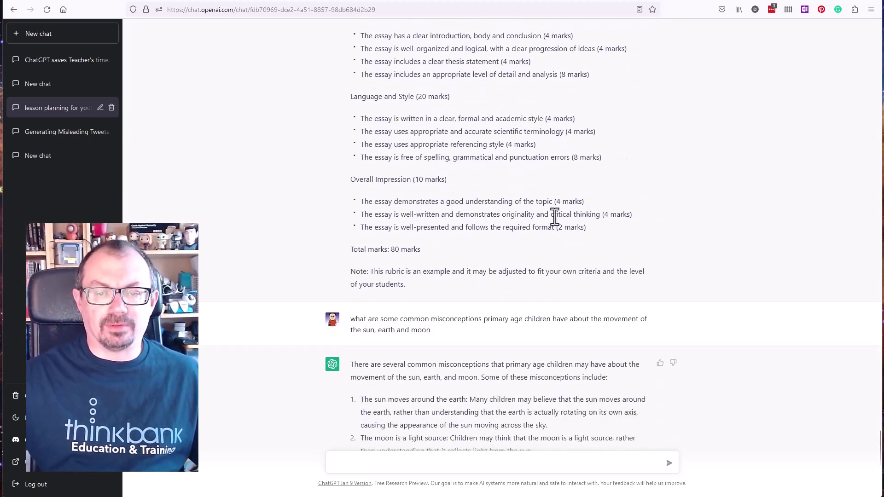
pyautogui.scroll(2, 553, 217)
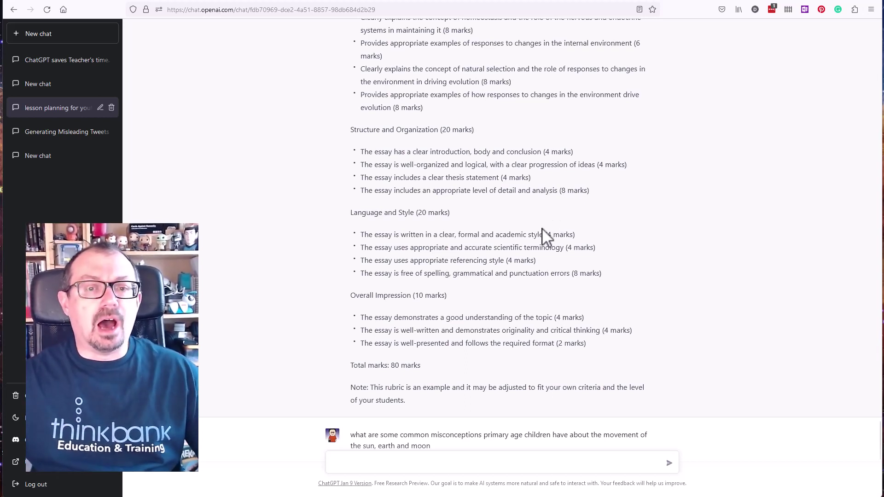
pyautogui.scroll(-7, 552, 239)
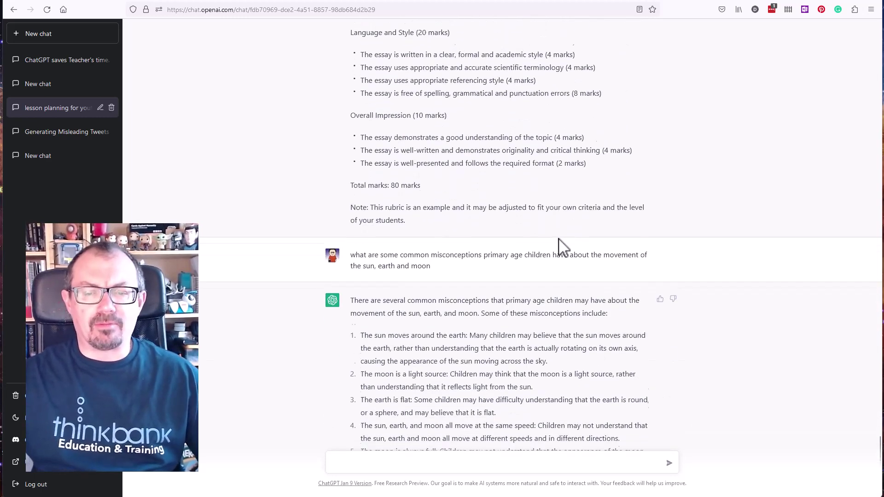
pyautogui.scroll(-1, 559, 238)
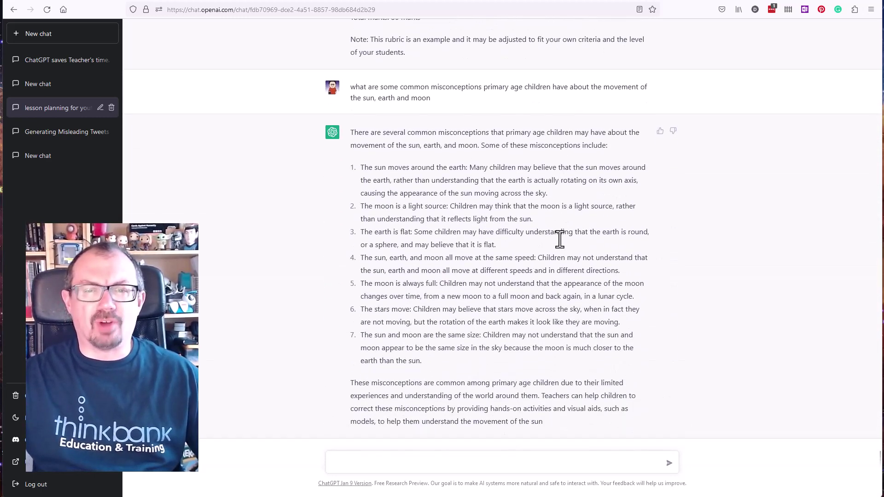